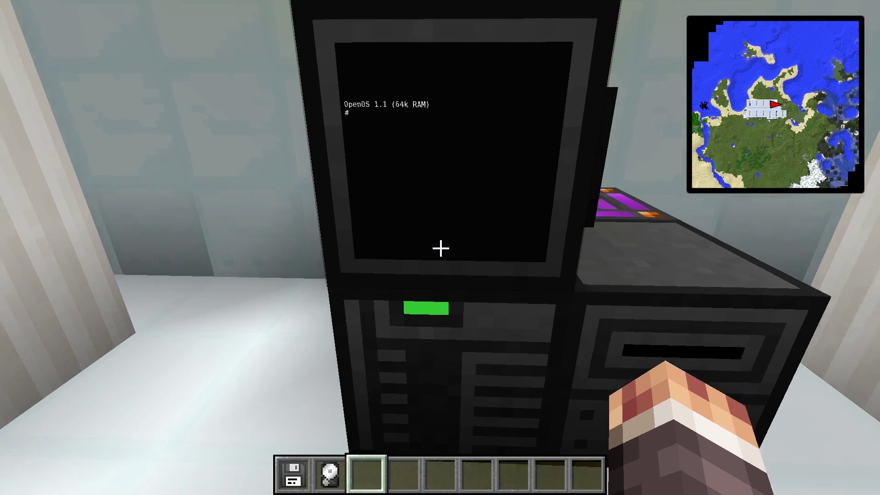
Open the computer's terminal and list the contents of the root directory, /bin and /boot.
{"action": "right_click", "coordinate": [441, 248]}
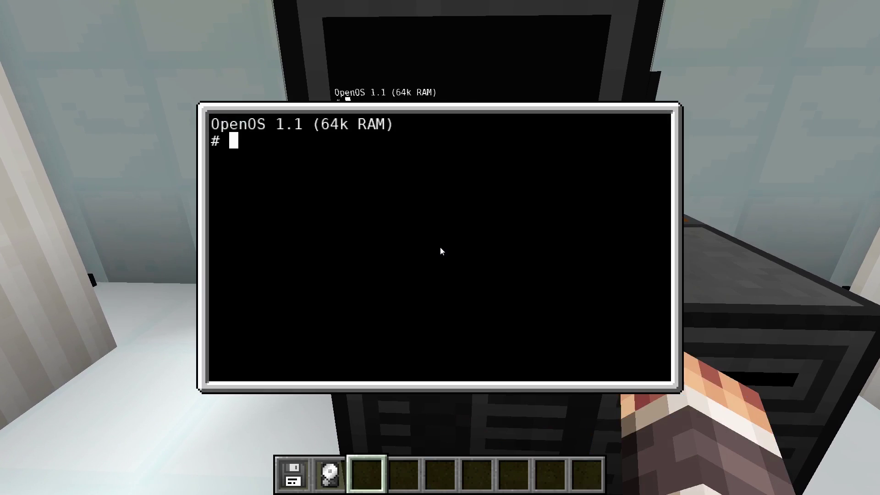
{"action": "type", "text": "ls"}
{"action": "key", "text": "Return"}
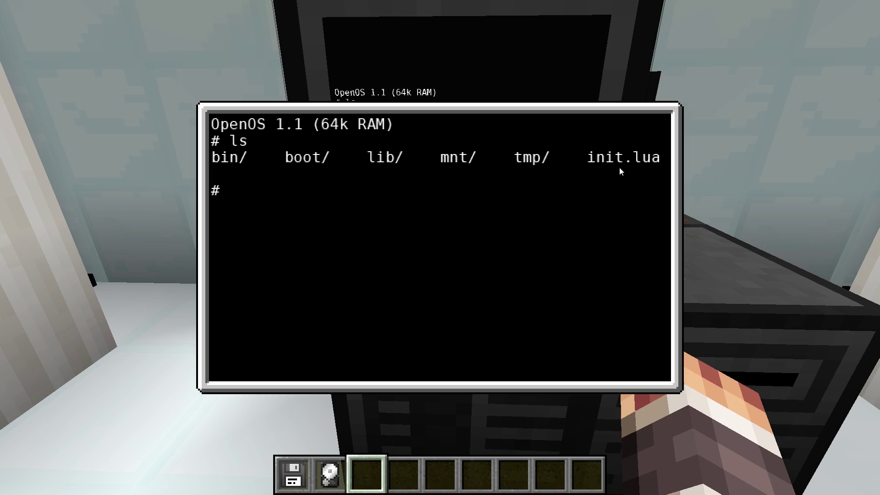
{"action": "type", "text": "ls /bin"}
{"action": "key", "text": "Return"}
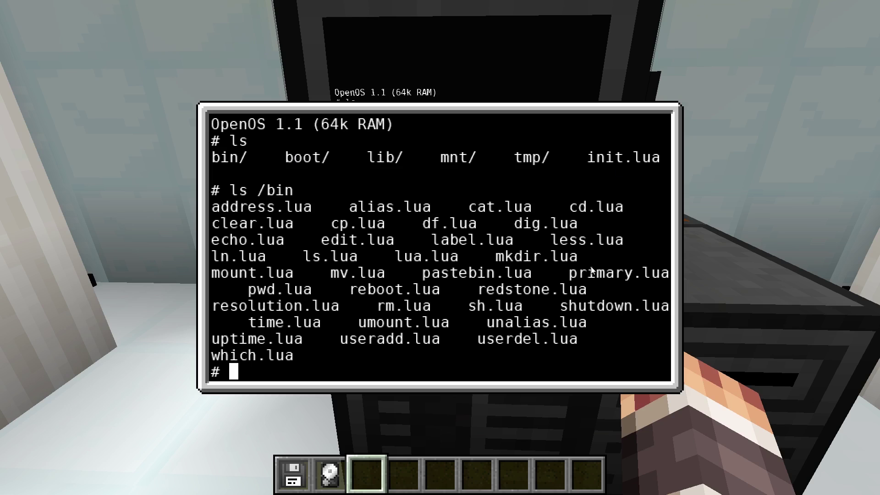
{"action": "type", "text": "ls /boot"}
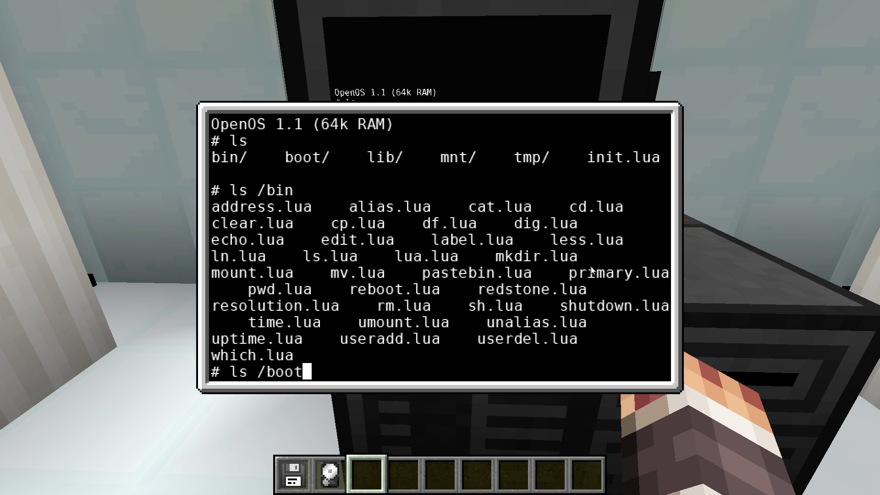
{"action": "key", "text": "Return"}
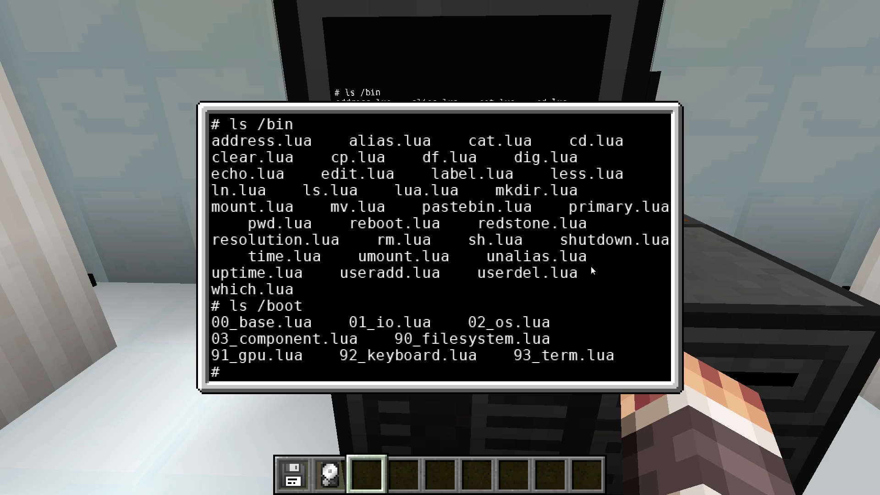
List the contents of the /lib, /mnt and /tmp directories.
{"action": "type", "text": "ls /lib"}
{"action": "key", "text": "Return"}
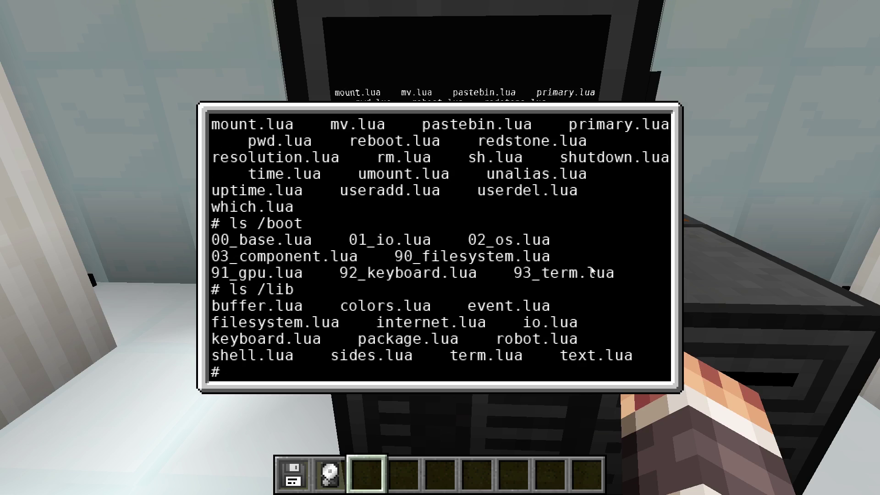
{"action": "type", "text": "ls /mnt"}
{"action": "key", "text": "Return"}
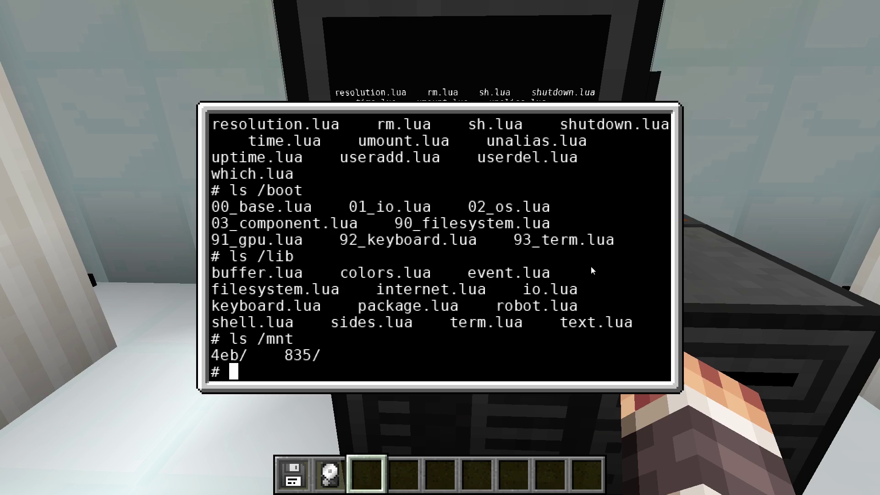
{"action": "type", "text": "ls /tmp"}
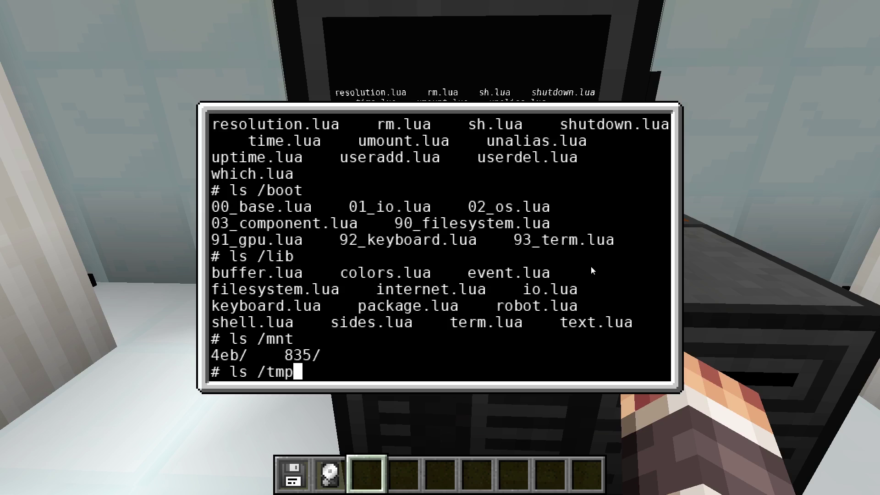
{"action": "key", "text": "Return"}
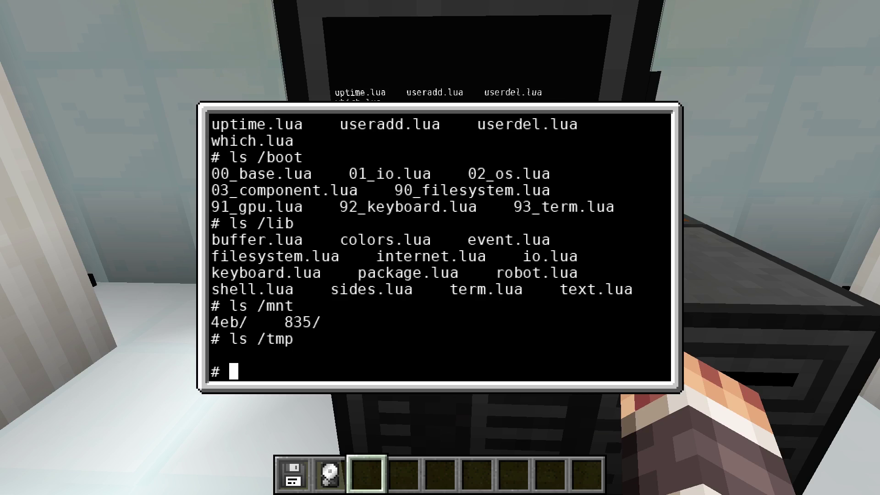
Change to the tmp directory and open a new file named hello.lua in the text editor.
{"action": "type", "text": "cd tmp"}
{"action": "key", "text": "Return"}
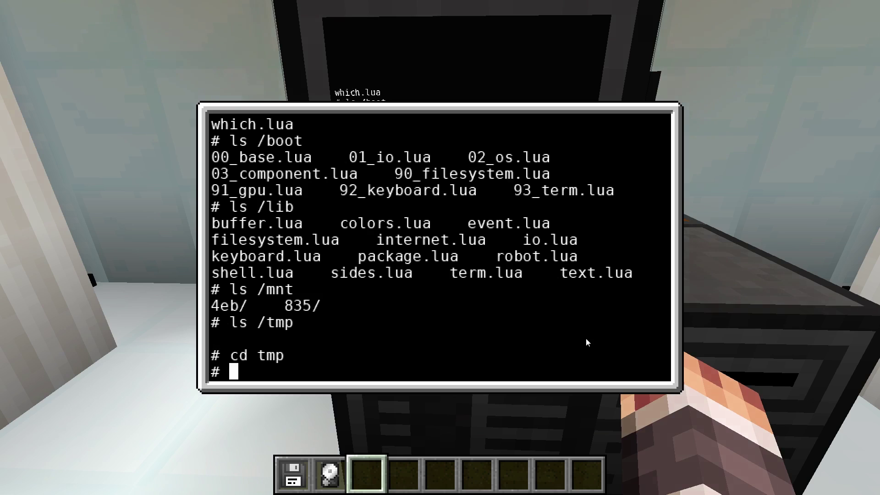
{"action": "type", "text": "edit hello.lua"}
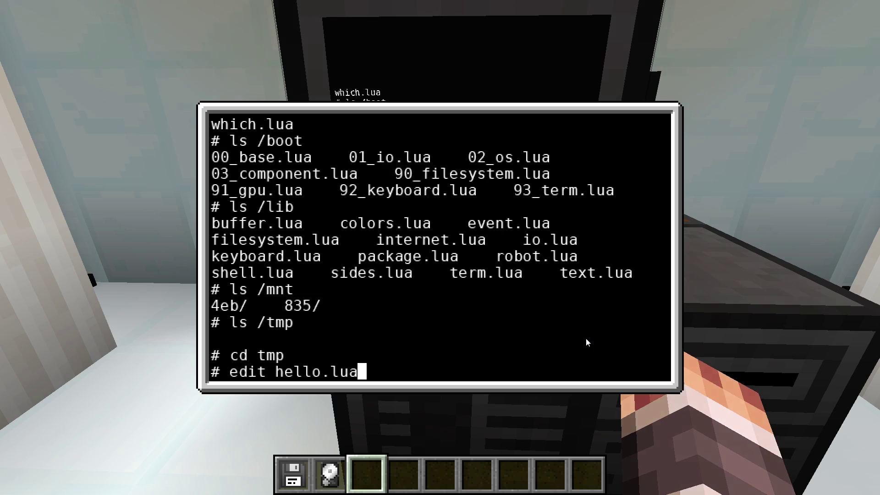
{"action": "key", "text": "Return"}
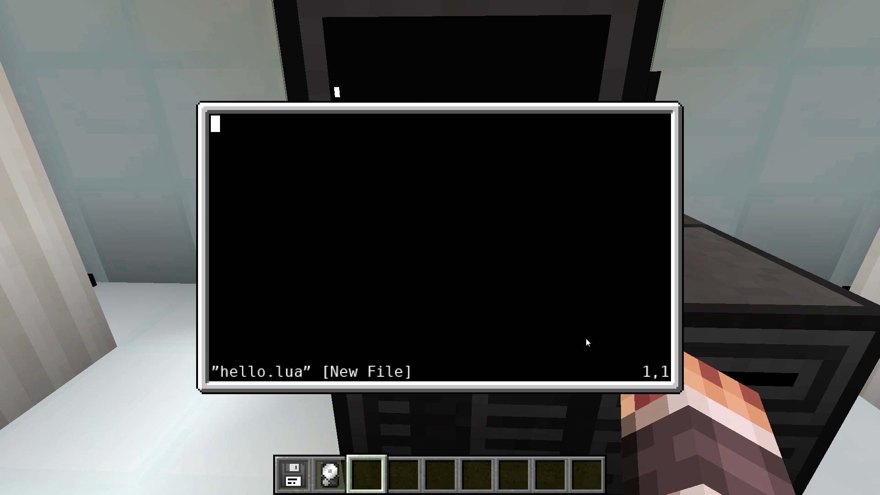
Write print("I'm a computer") followed by a line break in hello.lua, then save the file and close the editor.
{"action": "type", "text": "pr"}
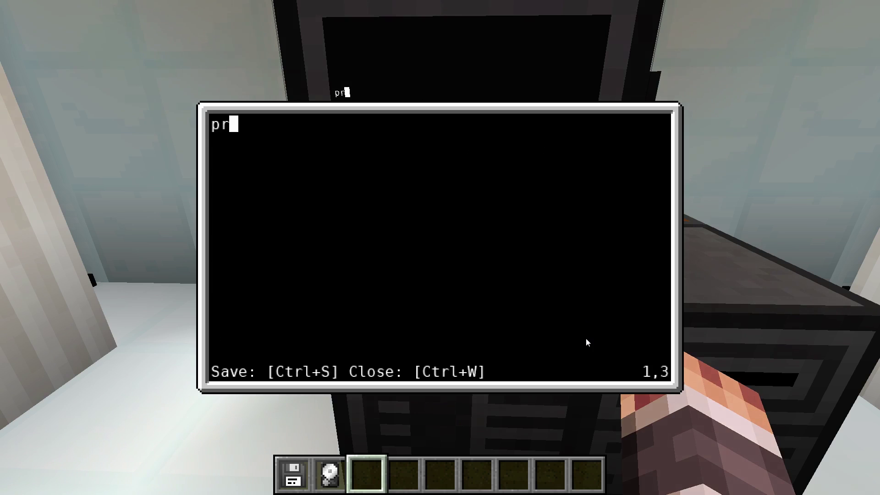
{"action": "type", "text": "int(\"I'm a computer\")"}
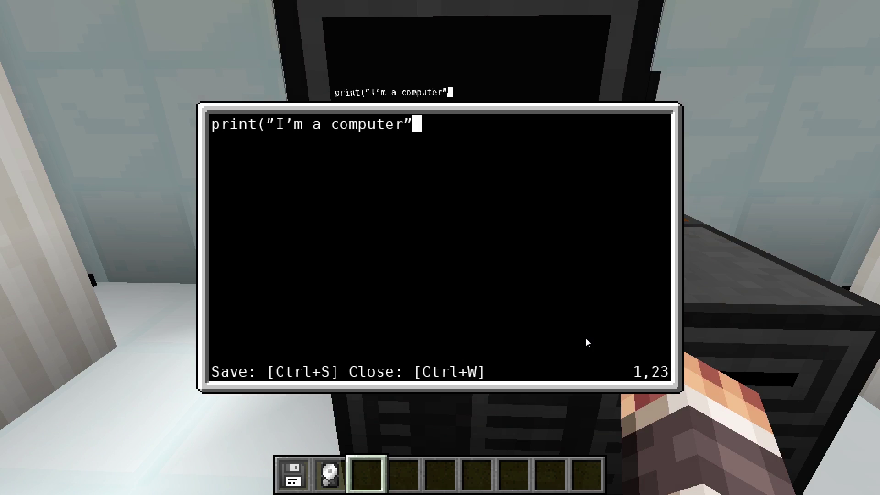
{"action": "key", "text": "Return"}
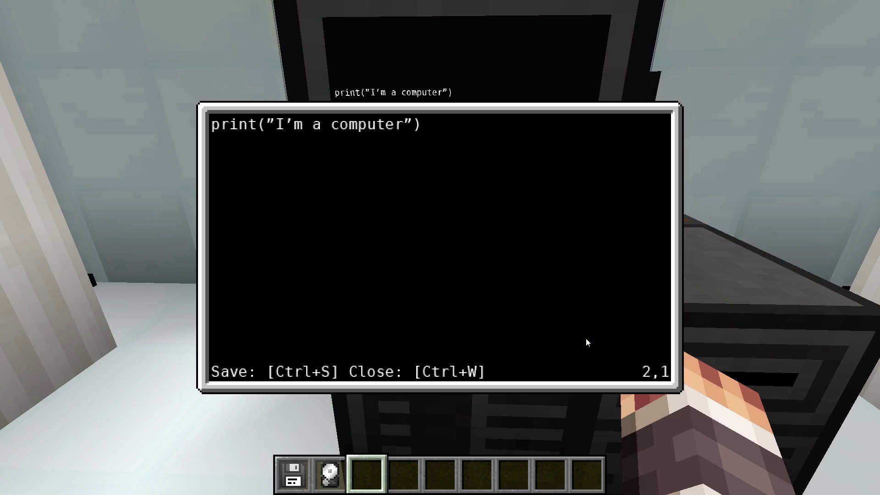
{"action": "key", "text": "ctrl+s"}
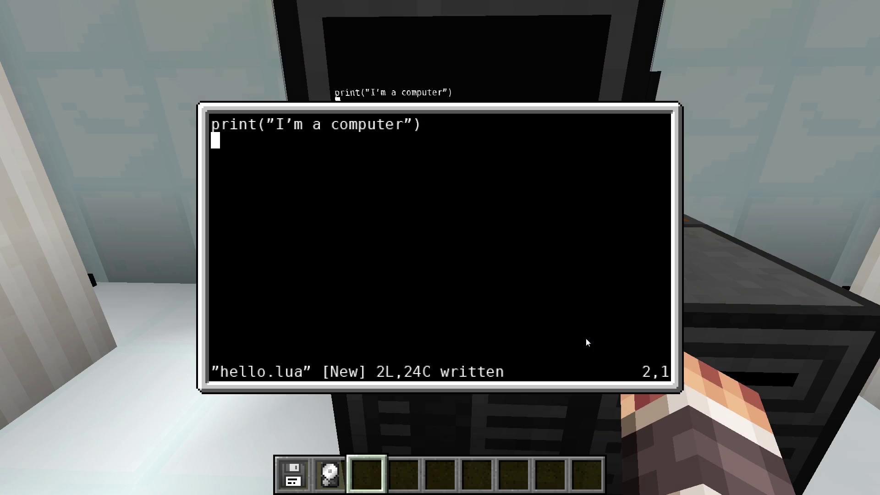
{"action": "key", "text": "ctrl+w"}
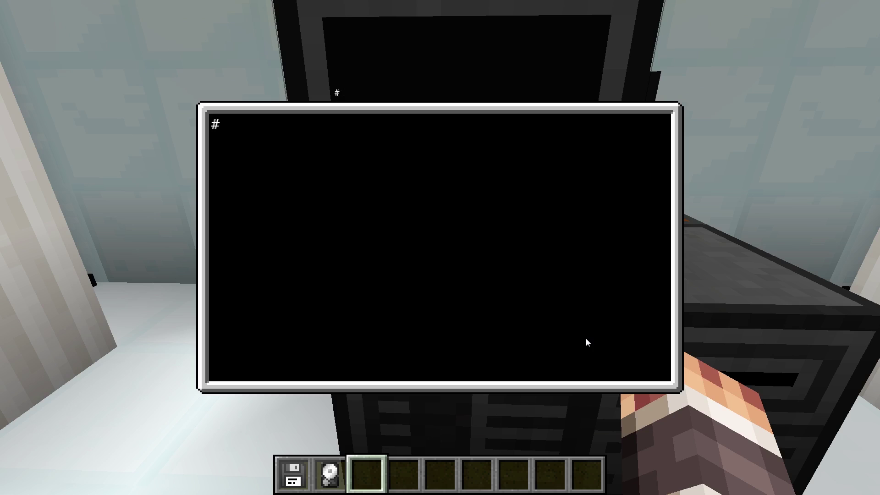
Run the hello program from the shell and leave the terminal.
{"action": "type", "text": "hello"}
{"action": "key", "text": "Return"}
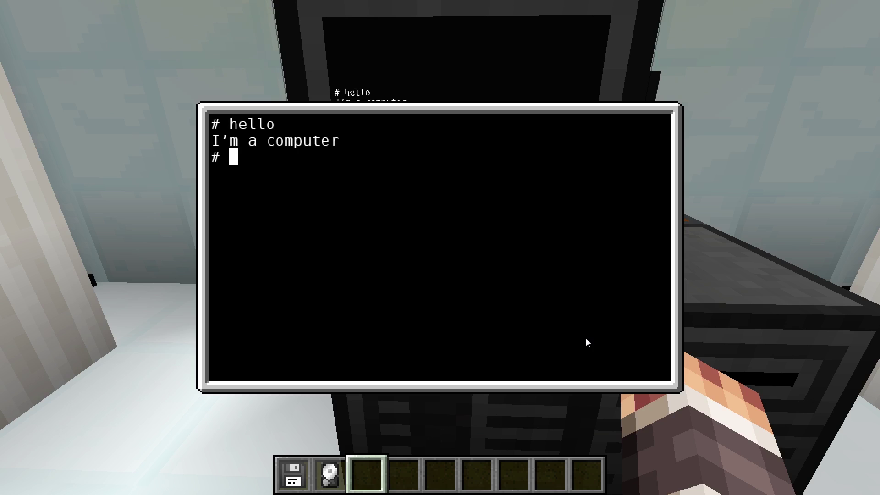
{"action": "key", "text": "Escape"}
Take the floppy disk in hand, list the mounted file systems with mount in the terminal, and leave it.
{"action": "key", "text": "1"}
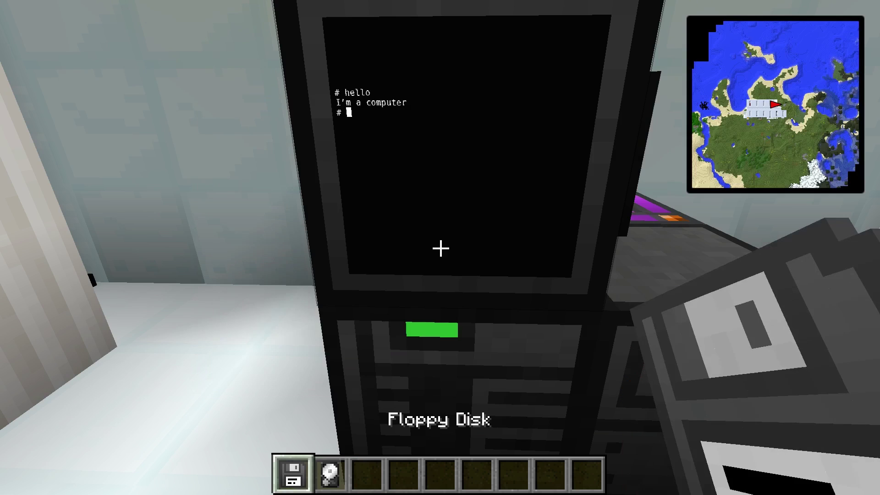
{"action": "key", "text": "2"}
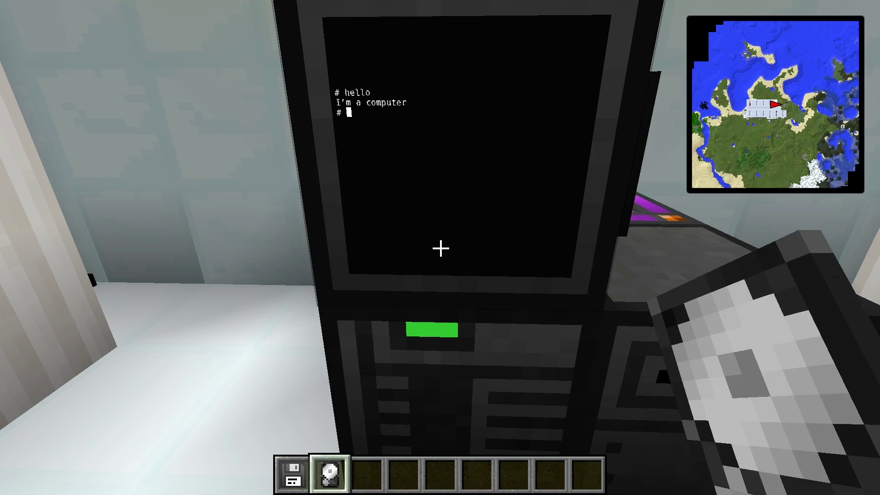
{"action": "key", "text": "1"}
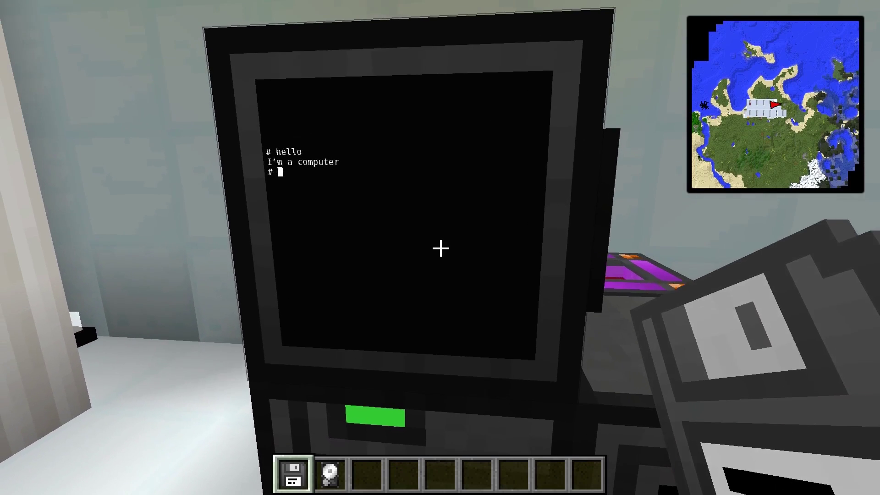
{"action": "right_click", "coordinate": [440, 248]}
{"action": "type", "text": "mount"}
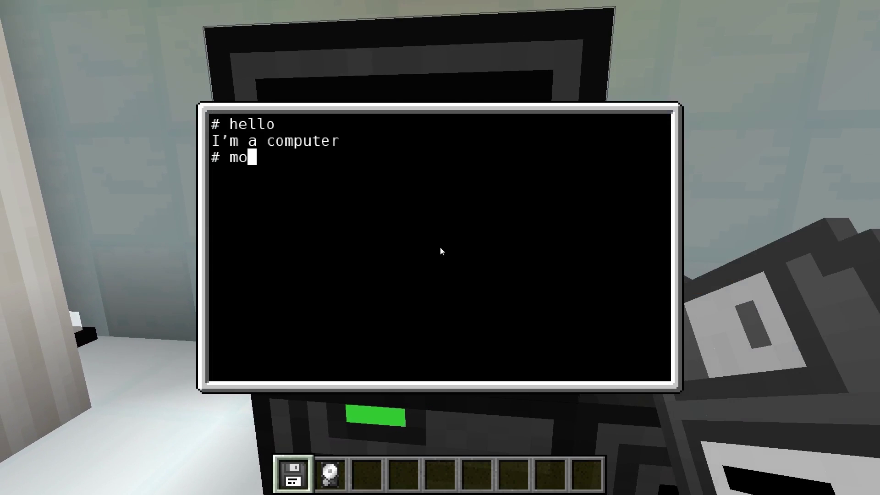
{"action": "key", "text": "Return"}
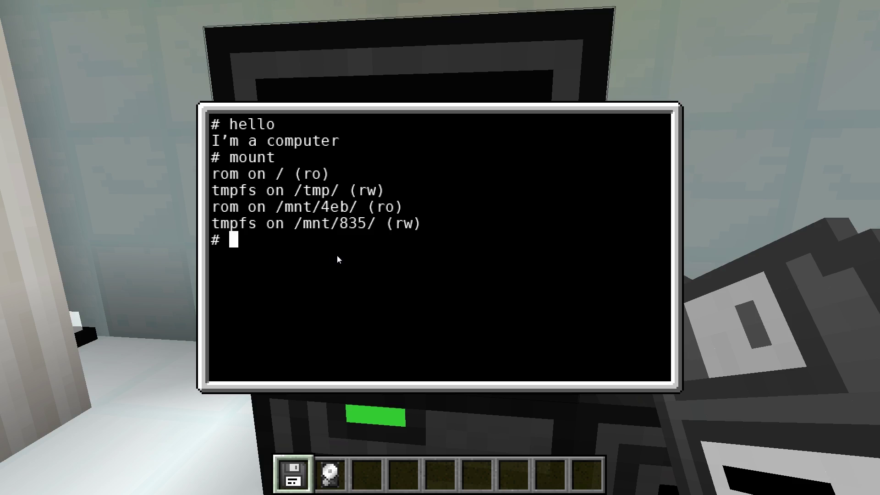
{"action": "key", "text": "Escape"}
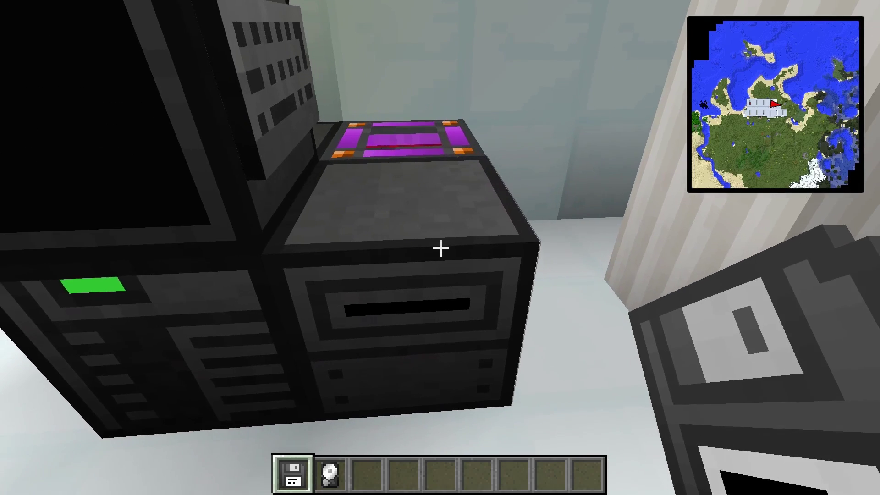
Insert the floppy disk from the inventory into the disk drive beside the computer.
{"action": "right_click", "coordinate": [440, 248]}
{"action": "left_click", "coordinate": [306, 370]}
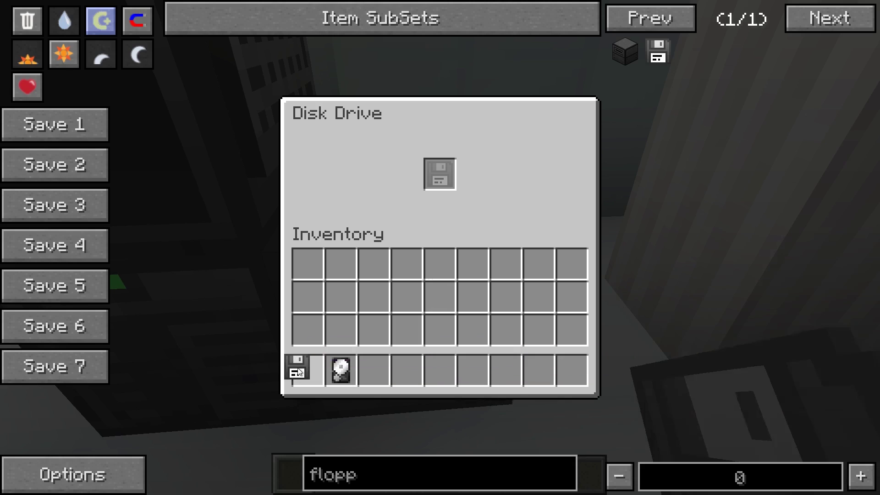
{"action": "left_click", "coordinate": [442, 177]}
{"action": "key", "text": "Escape"}
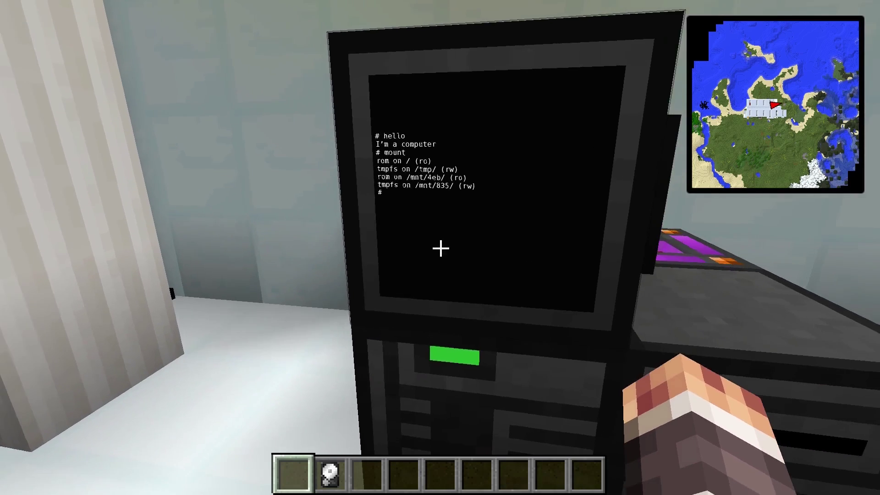
Reopen the terminal and list the mounted file systems again with the floppy disk inserted.
{"action": "right_click", "coordinate": [440, 247]}
{"action": "key", "text": "Up"}
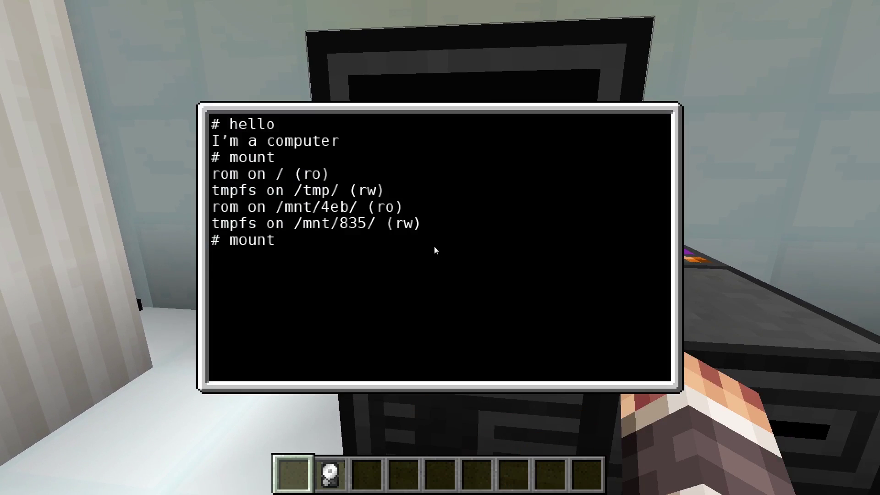
{"action": "key", "text": "Return"}
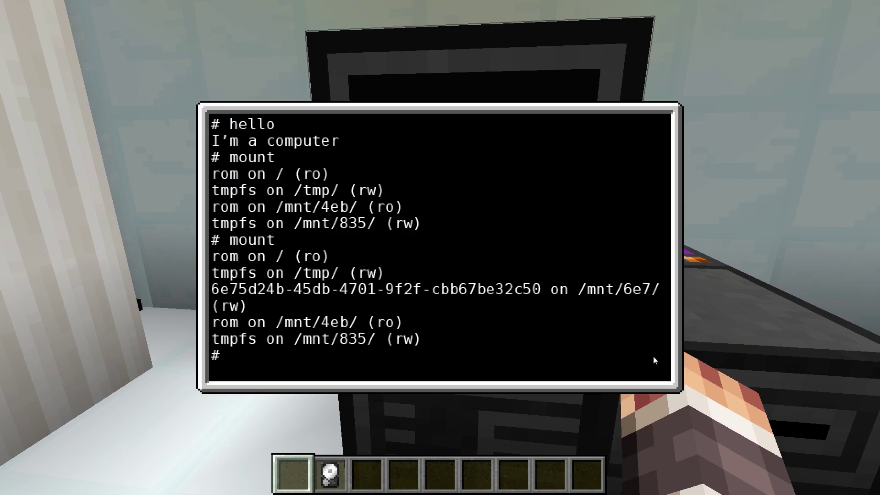
Label the disk with address 6e7 as floppy using label -a, and check it with mount.
{"action": "type", "text": "label -a 6e7"}
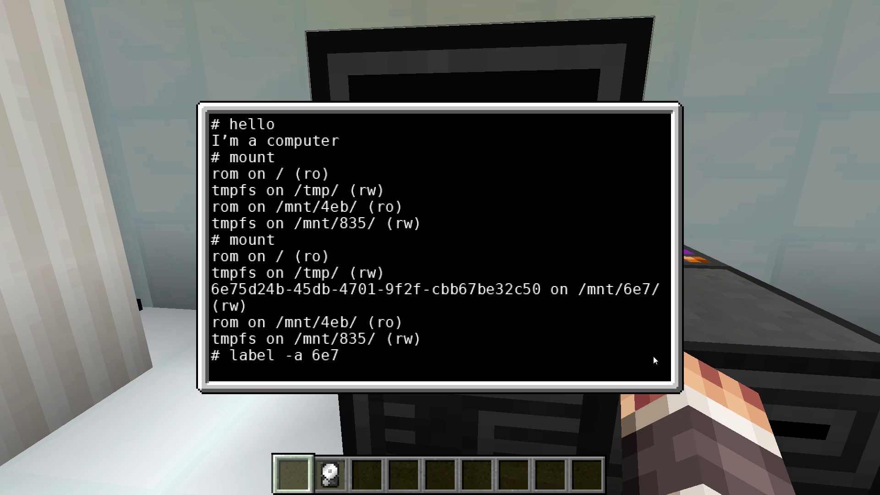
{"action": "type", "text": " floppy # "}
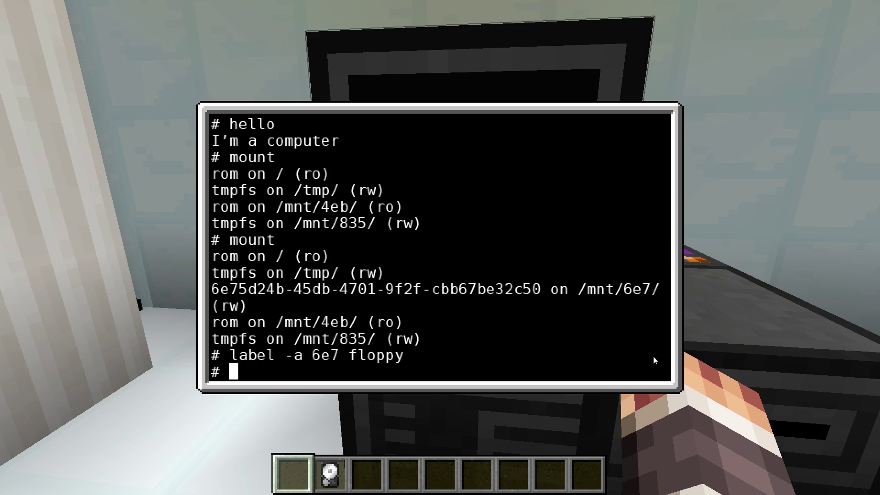
{"action": "type", "text": "mount"}
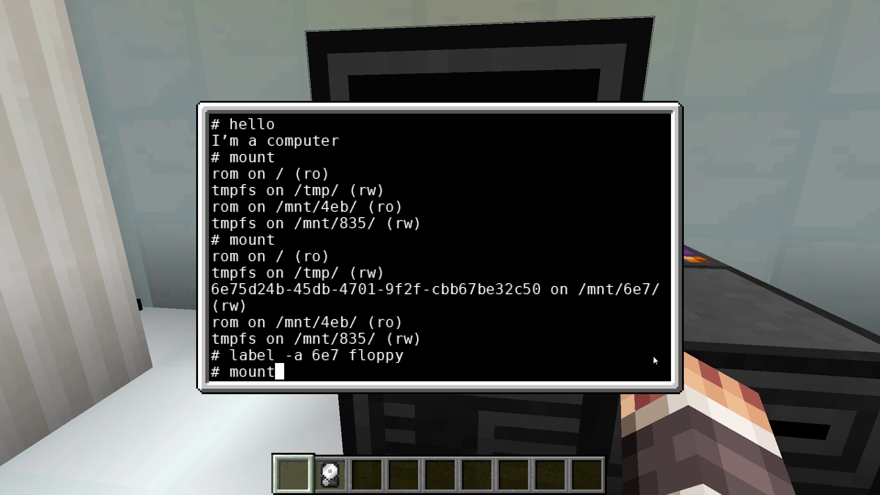
{"action": "key", "text": "Return"}
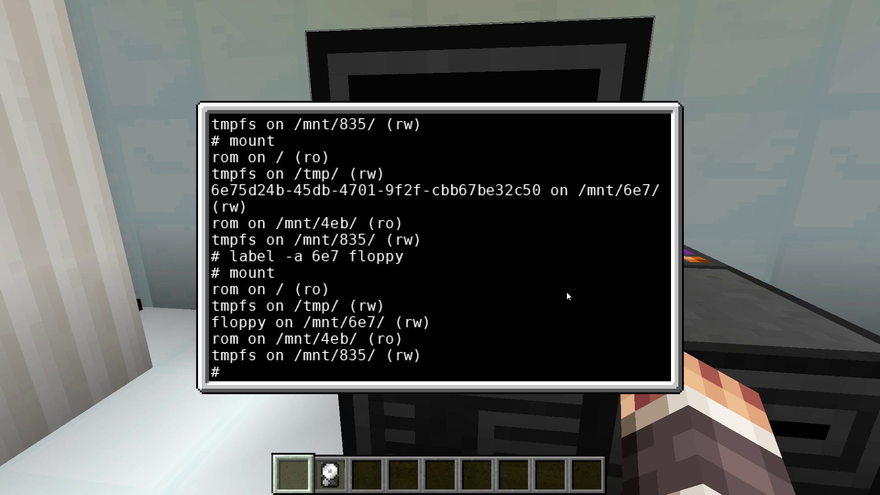
Mount the disk labelled floppy at the path floppy with the command mount floppy floppy.
{"action": "type", "text": "mount flopy"}
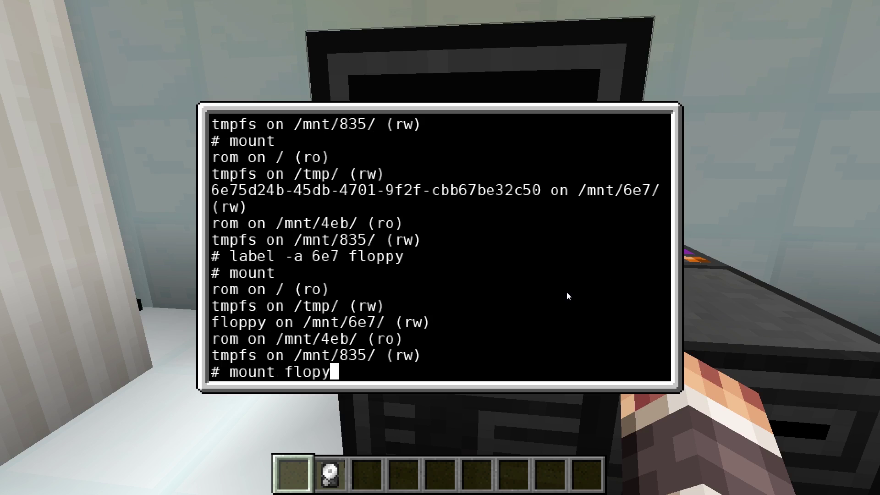
{"action": "key", "text": "BackSpace"}
{"action": "type", "text": "py floppy"}
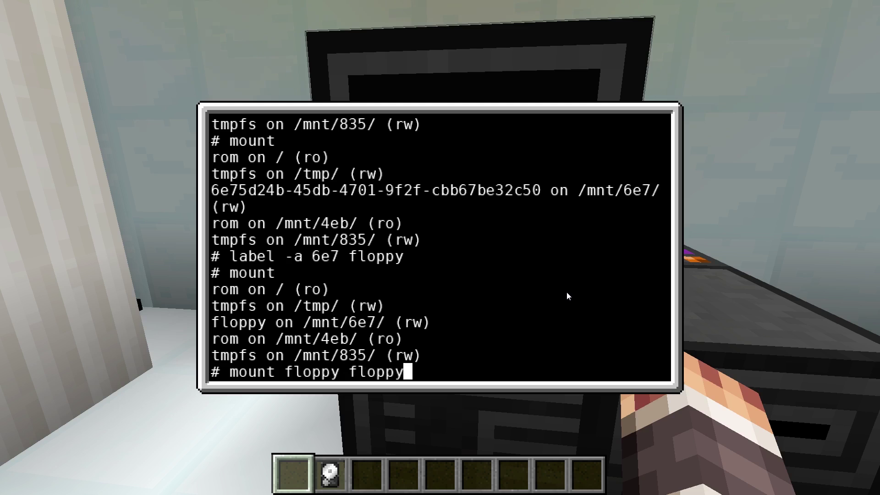
{"action": "key", "text": "Return"}
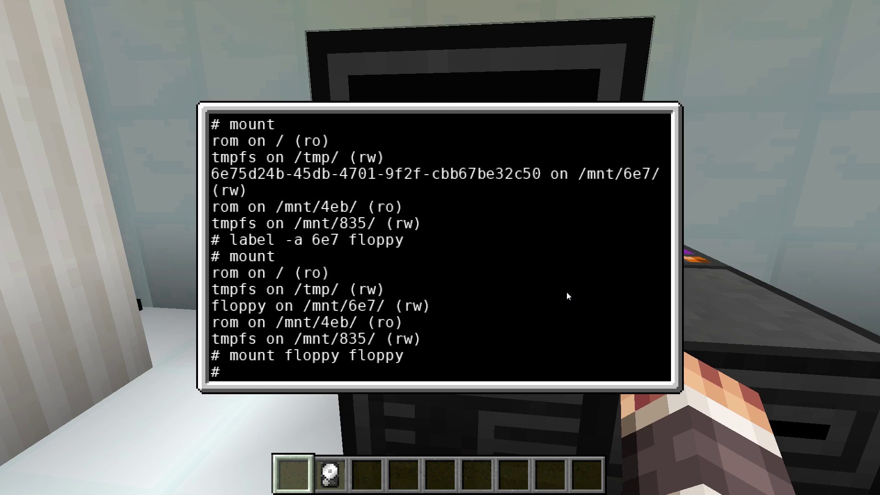
Check the mounted file systems with mount, and list the current directory with ls on a cleared terminal.
{"action": "type", "text": "mount"}
{"action": "key", "text": "Return"}
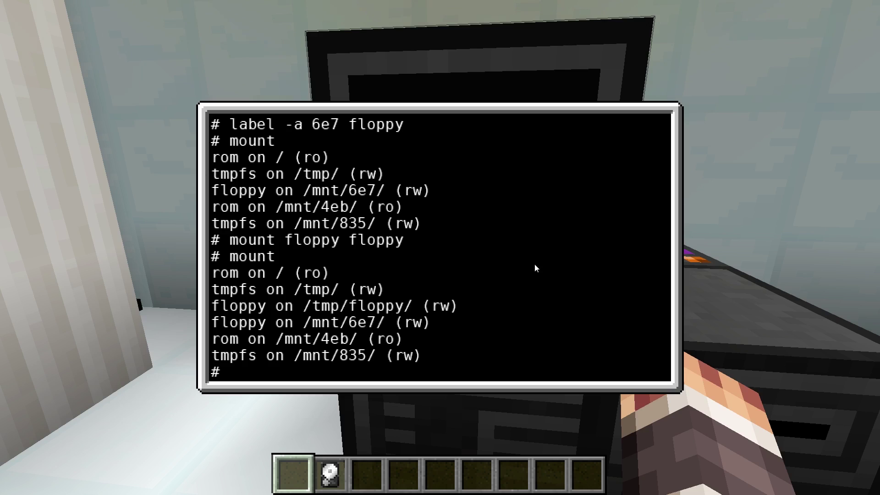
{"action": "key", "text": "ctrl+l"}
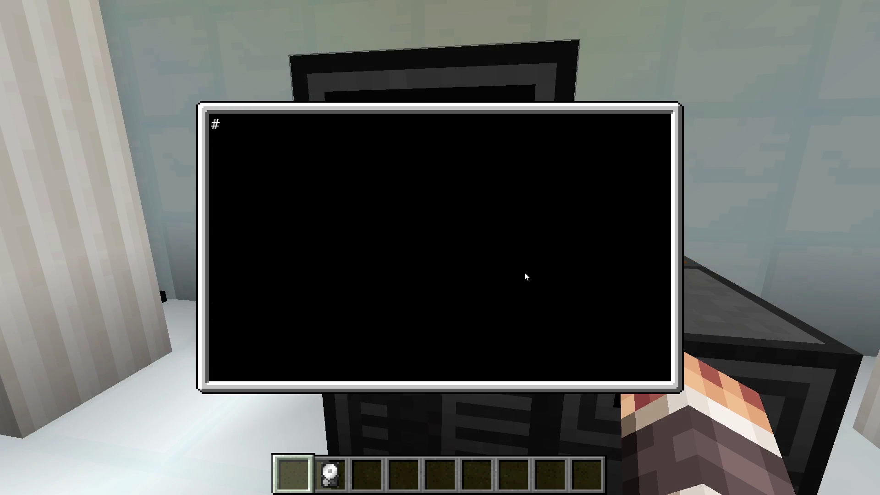
{"action": "type", "text": "ls"}
{"action": "key", "text": "Return"}
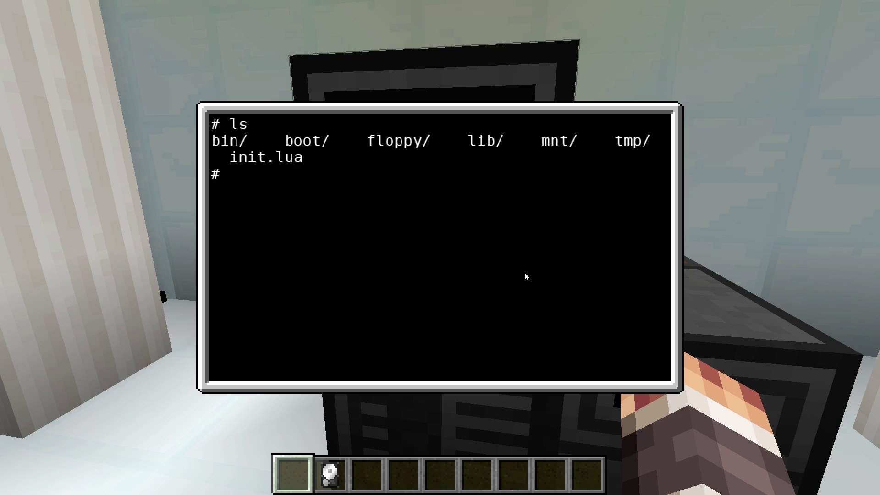
Change into the floppy directory and open a new file autorun.lua for editing.
{"action": "type", "text": "cd floppy"}
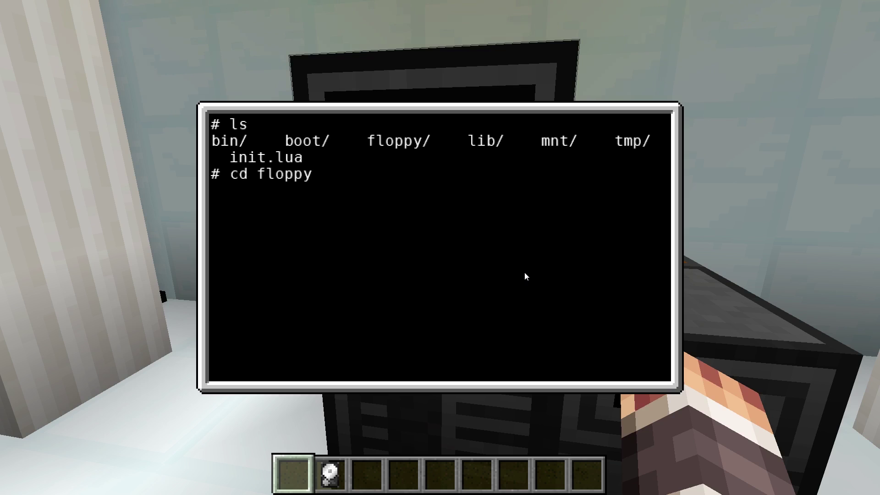
{"action": "type", "text": " # edit autorun."}
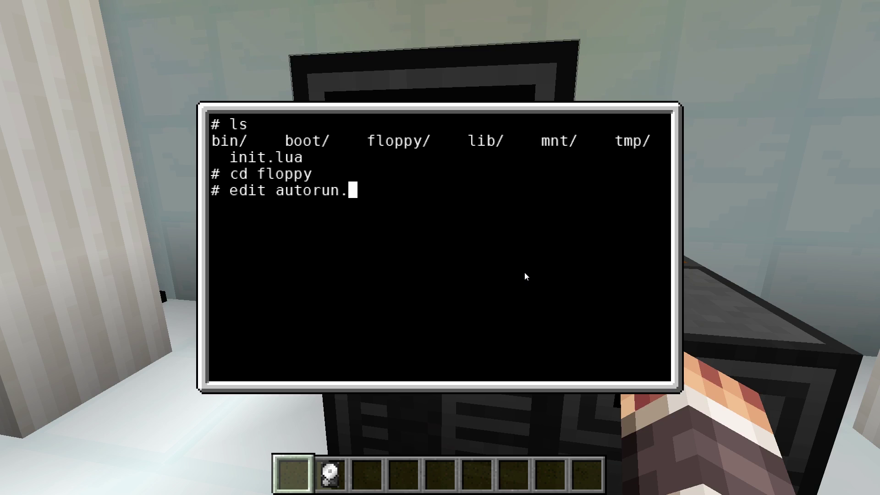
{"action": "type", "text": "lua"}
{"action": "key", "text": "Return"}
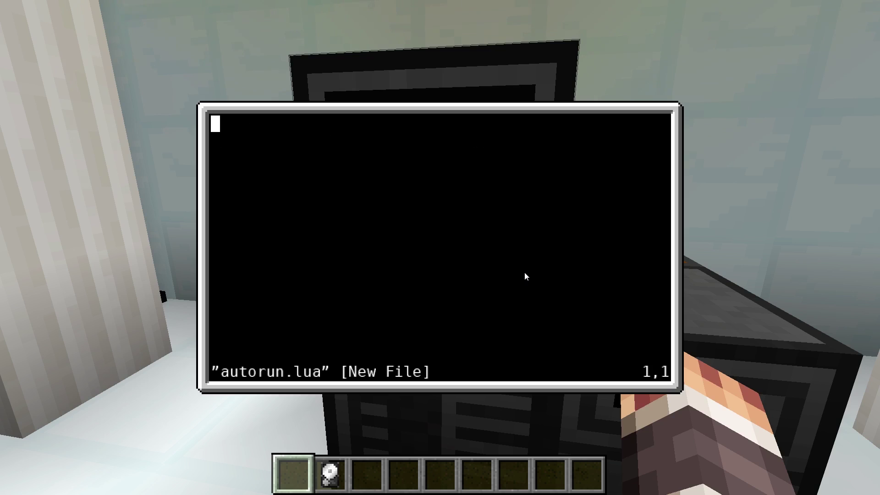
Write print("I run on my own") in autorun.lua, save the file and close the editor.
{"action": "type", "text": "print(\""}
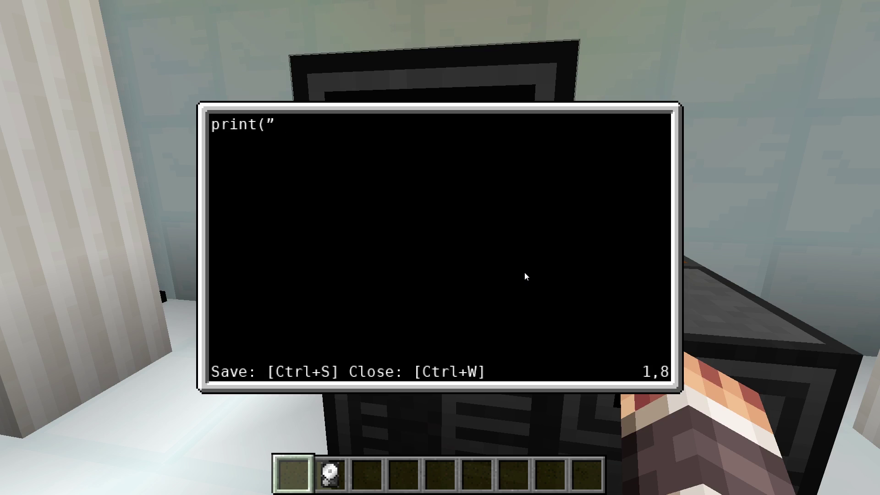
{"action": "type", "text": "I run on my own"}
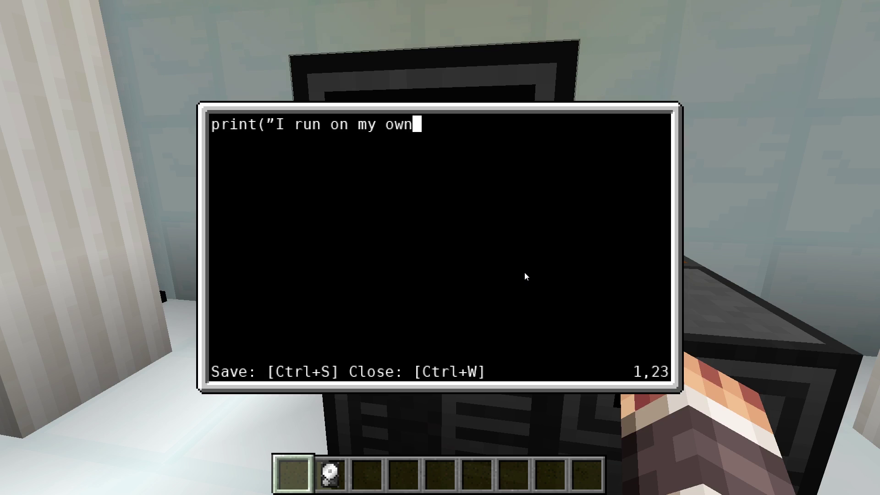
{"action": "type", "text": "\")"}
{"action": "key", "text": "ctrl+s"}
{"action": "key", "text": "ctrl+w"}
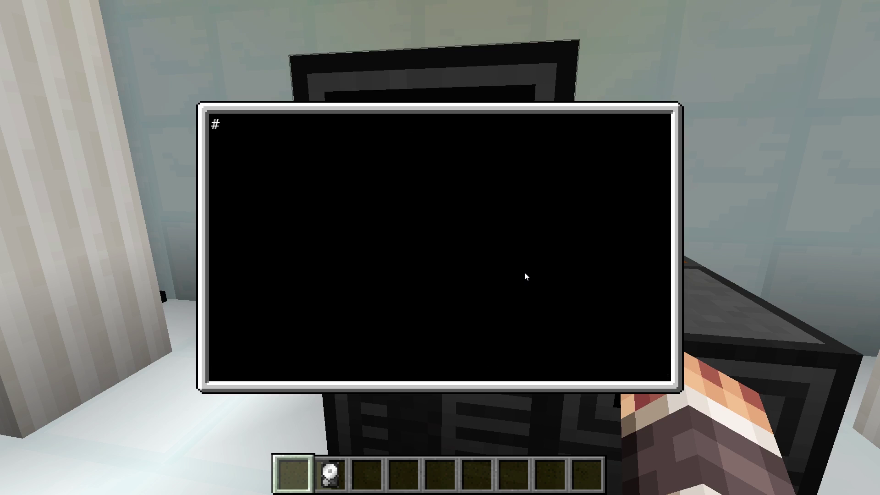
Leave the terminal and move the floppy disk from the disk drive into the inventory.
{"action": "key", "text": "Escape"}
{"action": "right_click", "coordinate": [440, 247]}
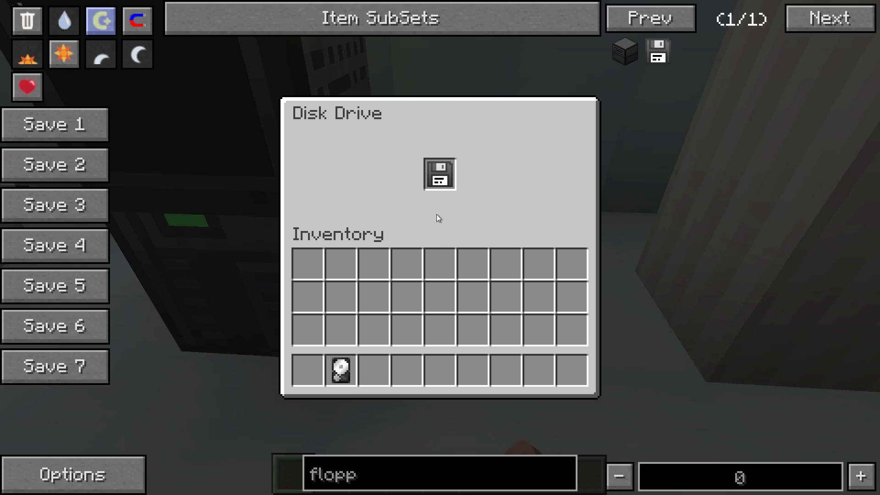
{"action": "left_click", "coordinate": [434, 184]}
{"action": "left_click", "coordinate": [429, 269]}
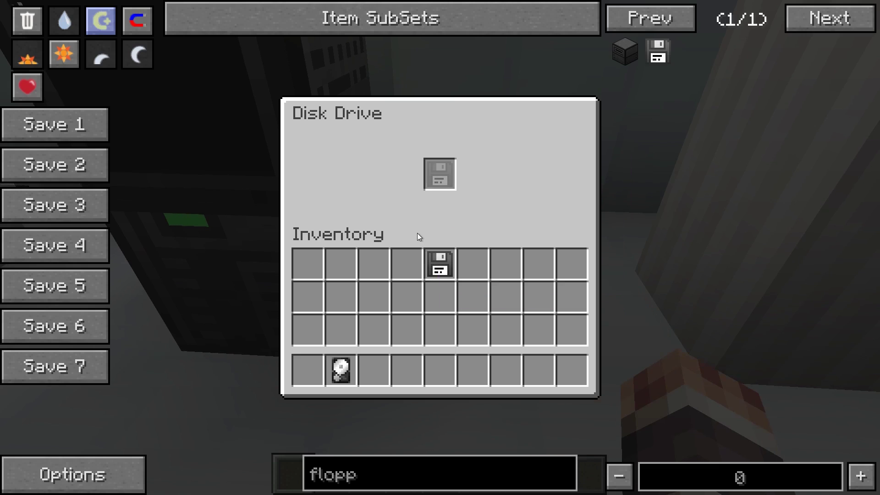
{"action": "key", "text": "Escape"}
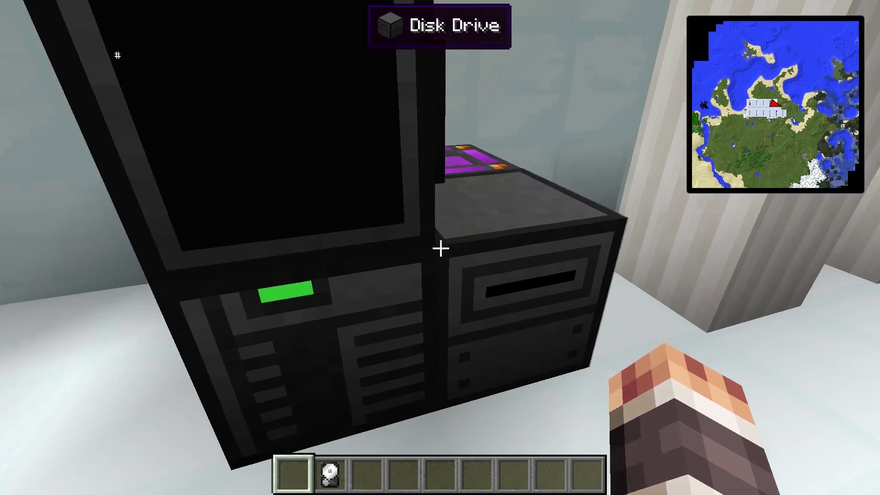
Reinsert the floppy disk into the disk drive and reopen the terminal to check the autorun script's output.
{"action": "right_click", "coordinate": [440, 247]}
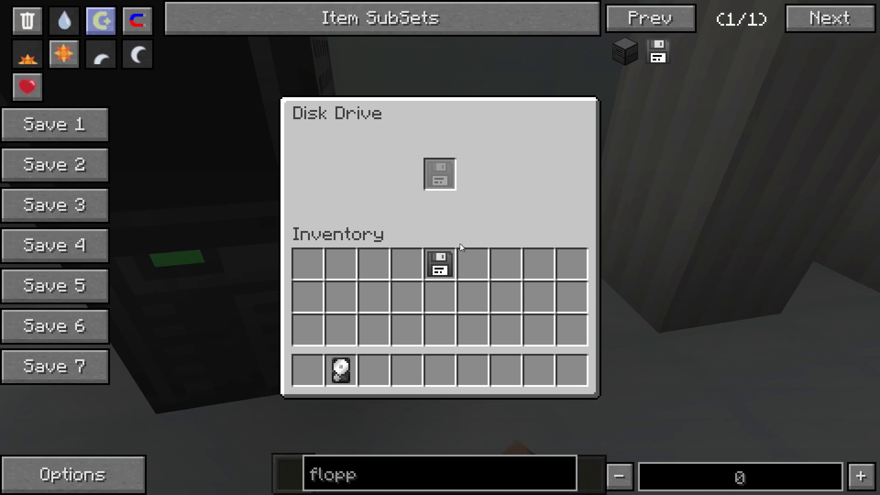
{"action": "left_click", "coordinate": [441, 264]}
{"action": "left_click", "coordinate": [439, 174]}
{"action": "key", "text": "Escape"}
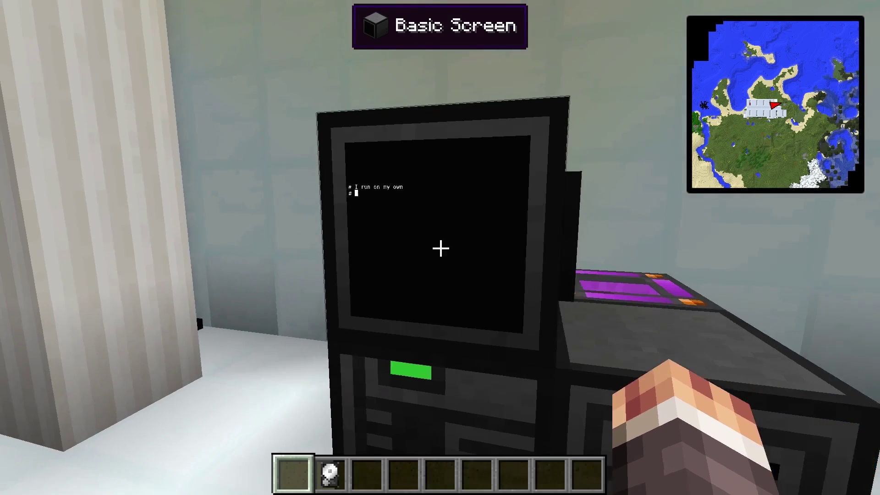
{"action": "right_click", "coordinate": [440, 248]}
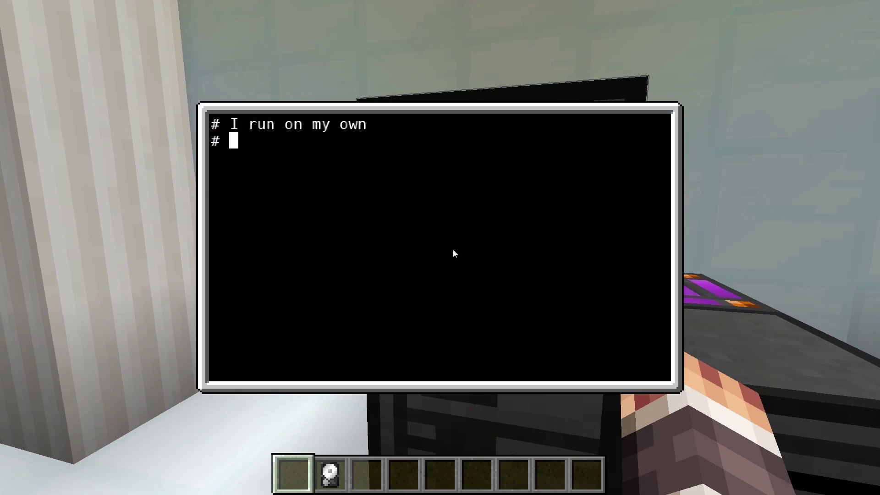